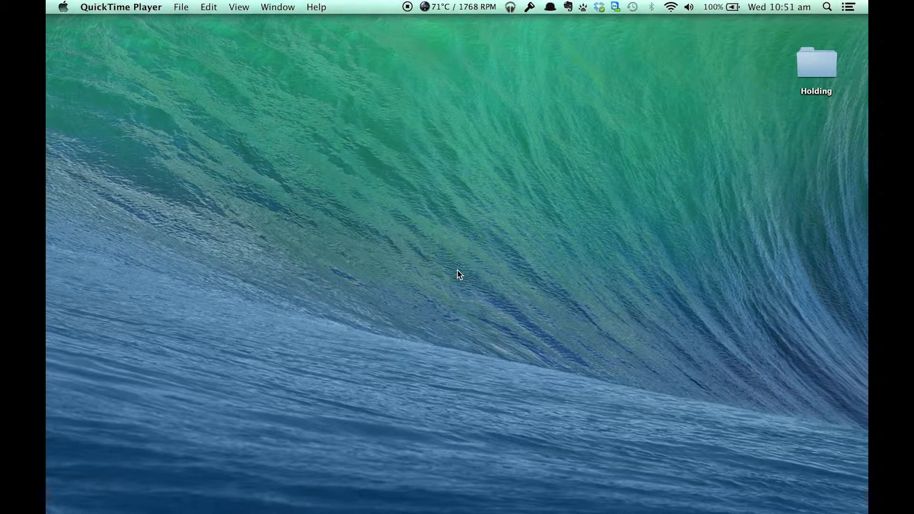
Make Finder the active application by selecting the empty desktop background
left_click(457, 273)
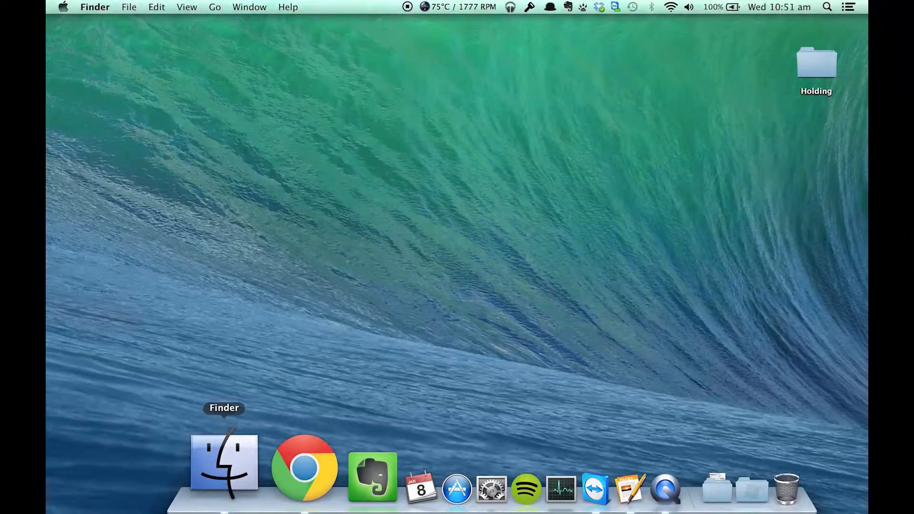
Browse Finder's File menu, revealing the alternate Control-modified commands, ready to choose New Finder Window
left_click(129, 7)
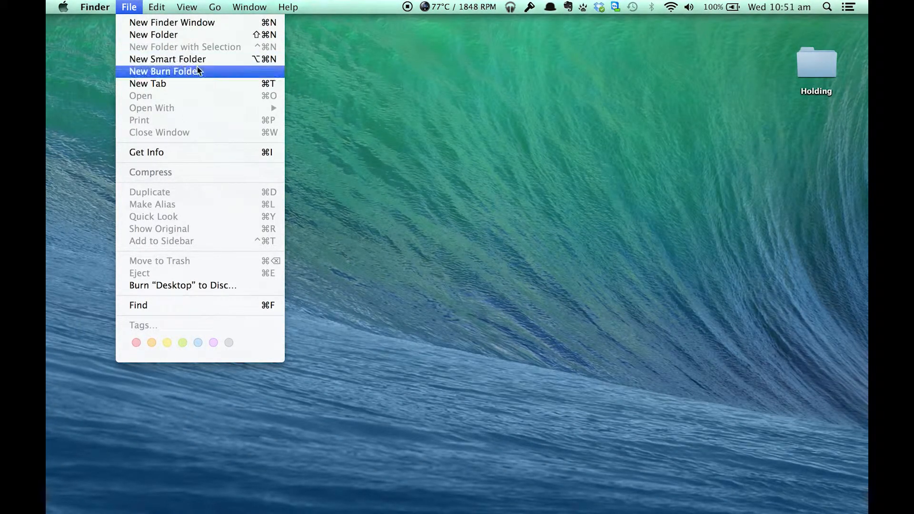
key("ctrl")
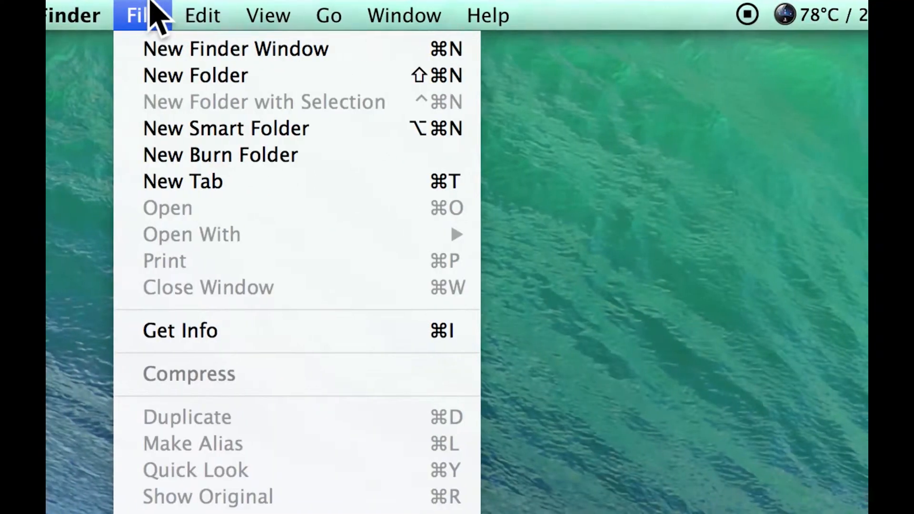
left_click(152, 13)
left_click(154, 16)
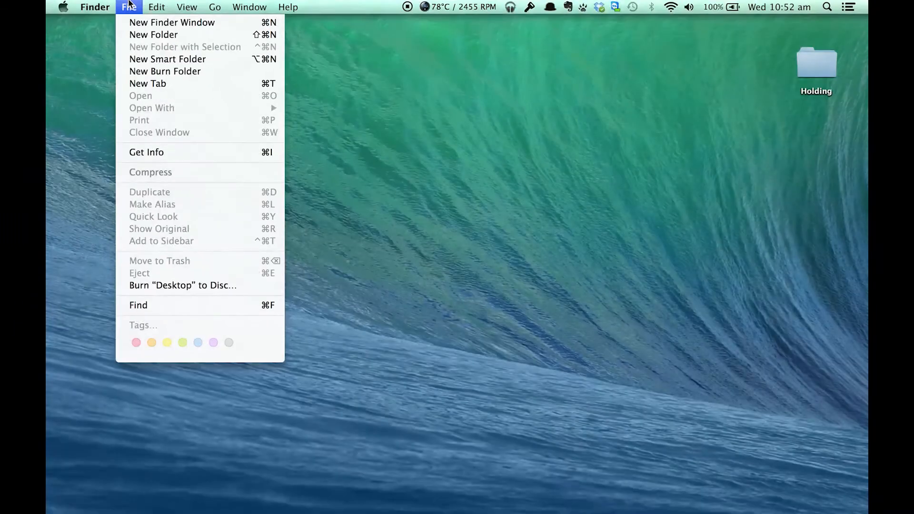
Open and close a home-folder window, then open five cascaded Finder windows with Cmd+N and review the Window menu
left_click(164, 22)
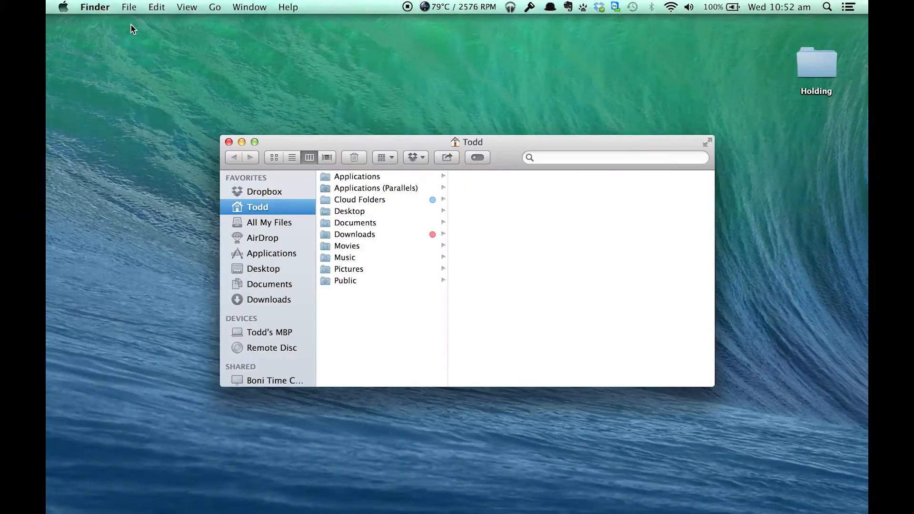
key("super+w")
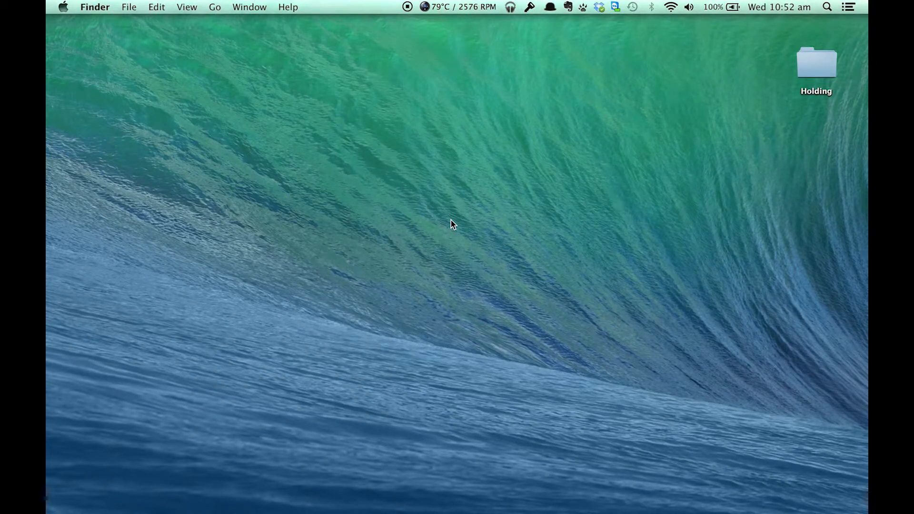
key("super+n")
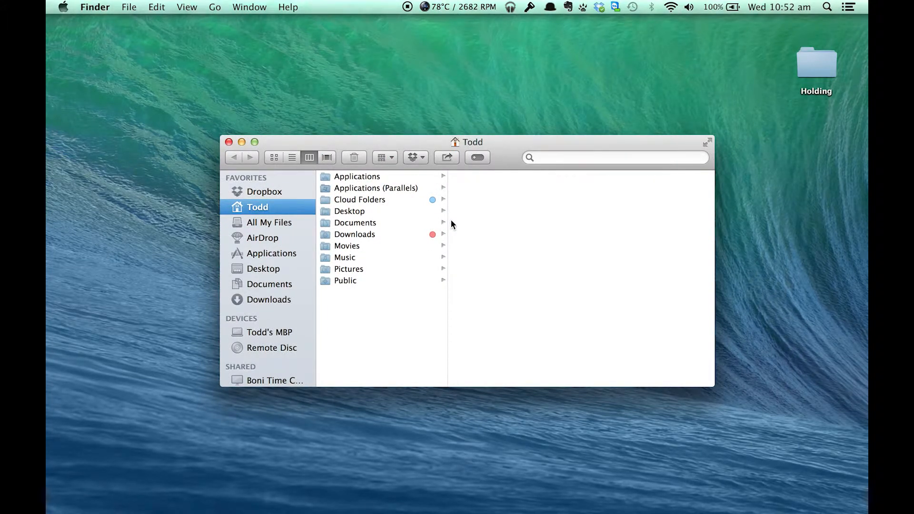
key("super+n")
key("super+n")
key("super+n")
key("super+n")
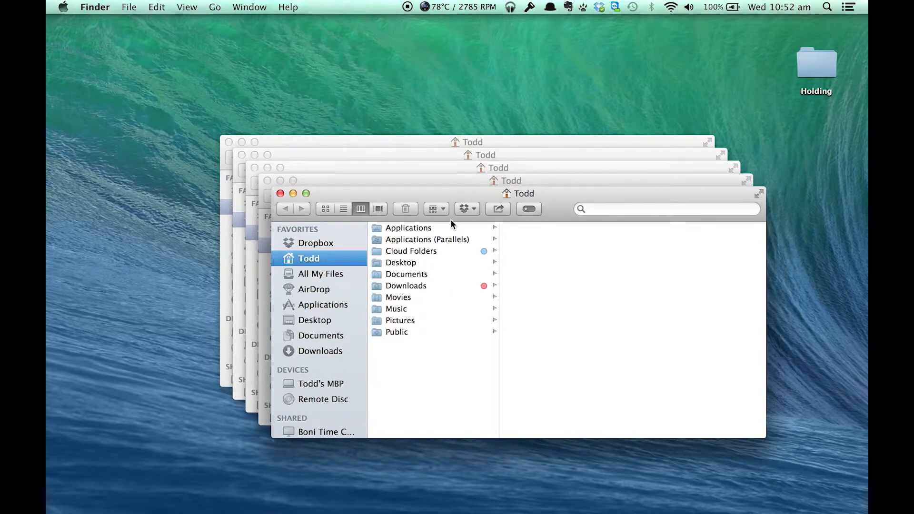
left_click(250, 7)
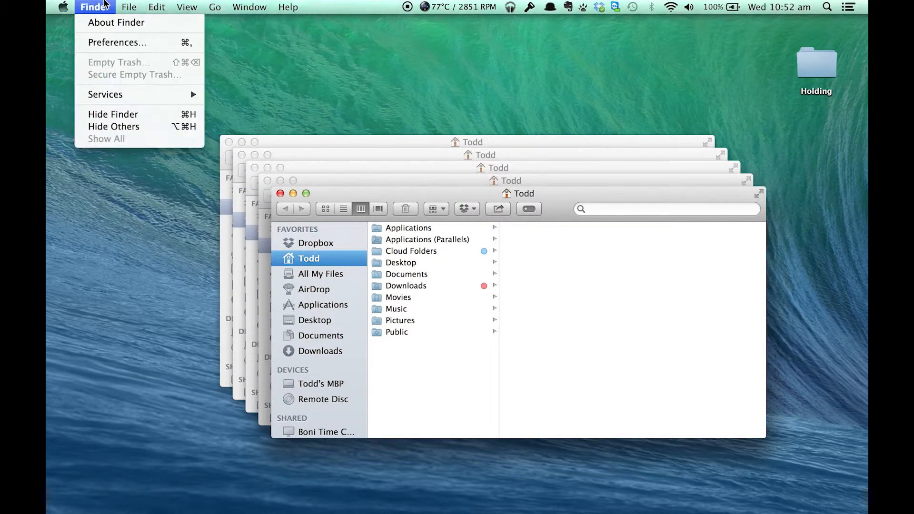
left_click(130, 6)
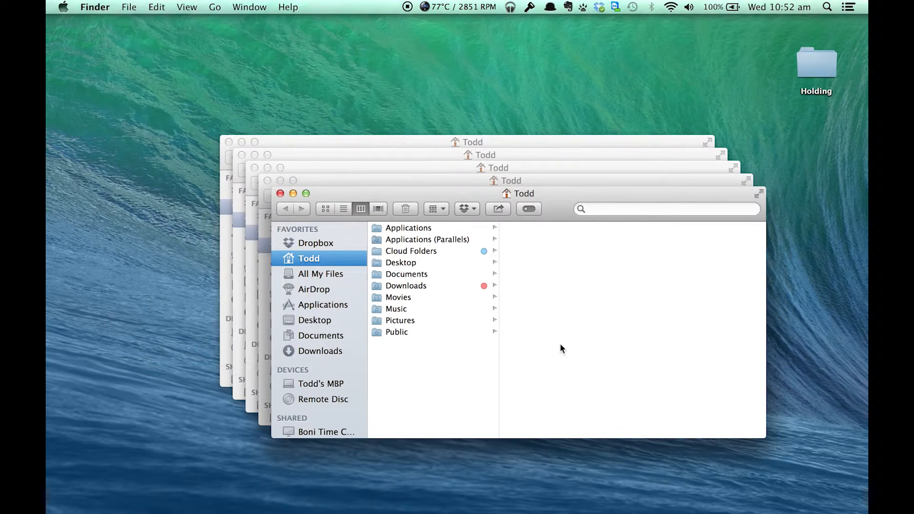
Hide and restore the Finder windows with Cmd+H and the Dock, and visit the Mission Control overview
key("super+h")
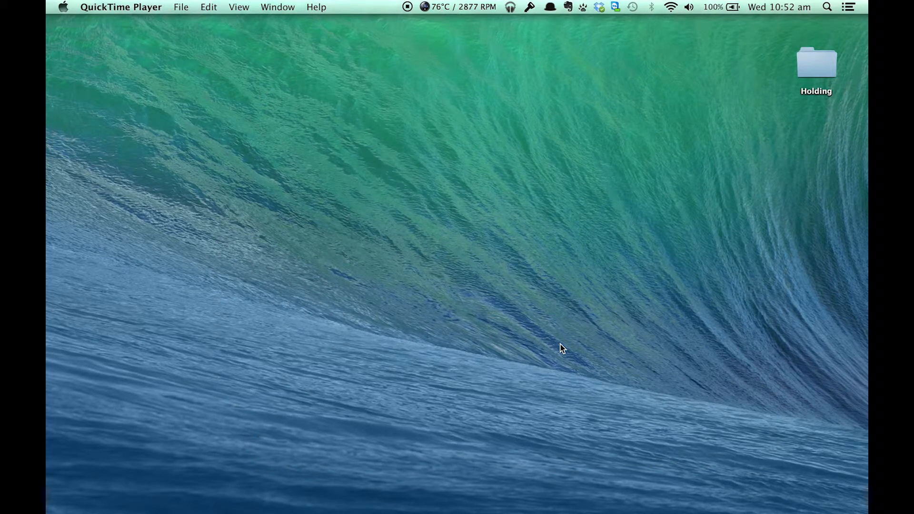
left_click(223, 467)
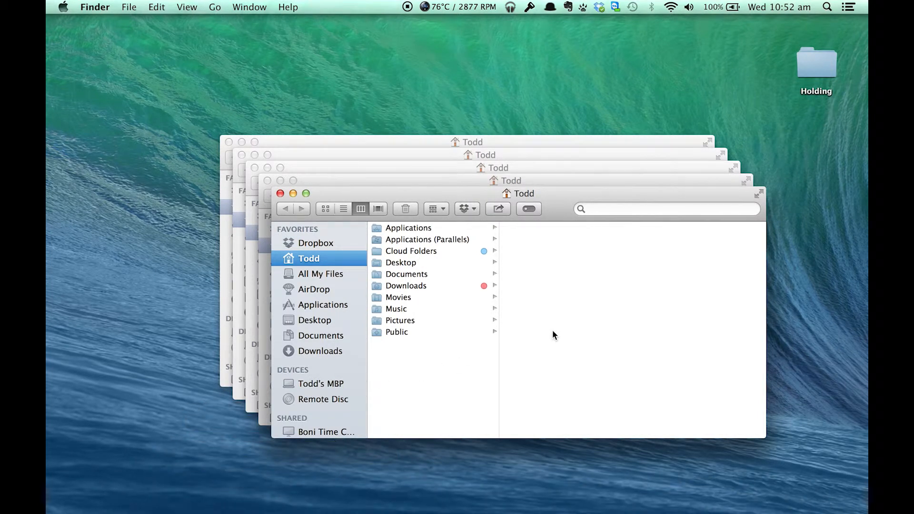
key("super+h")
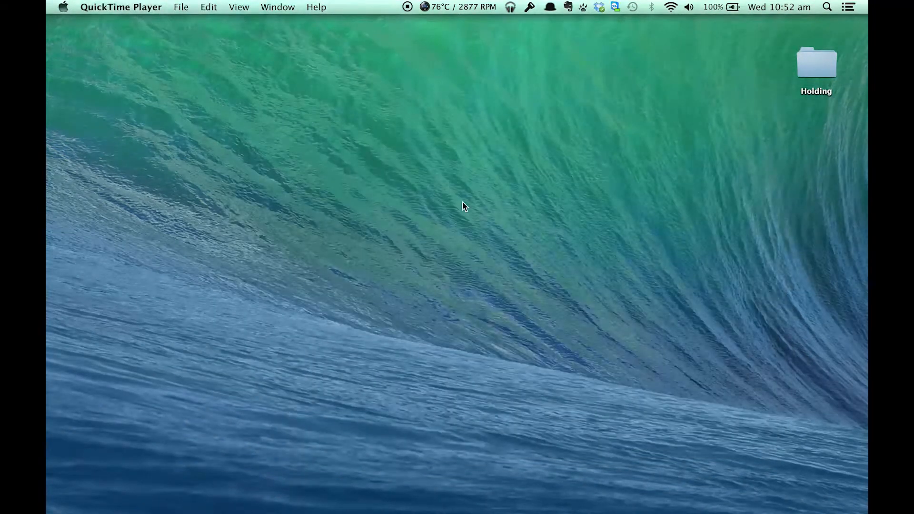
key("ctrl+Up")
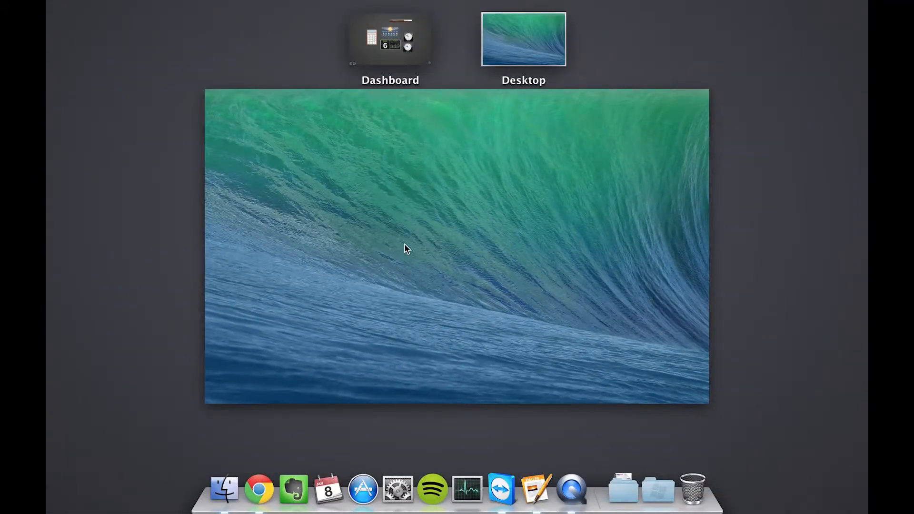
left_click(405, 249)
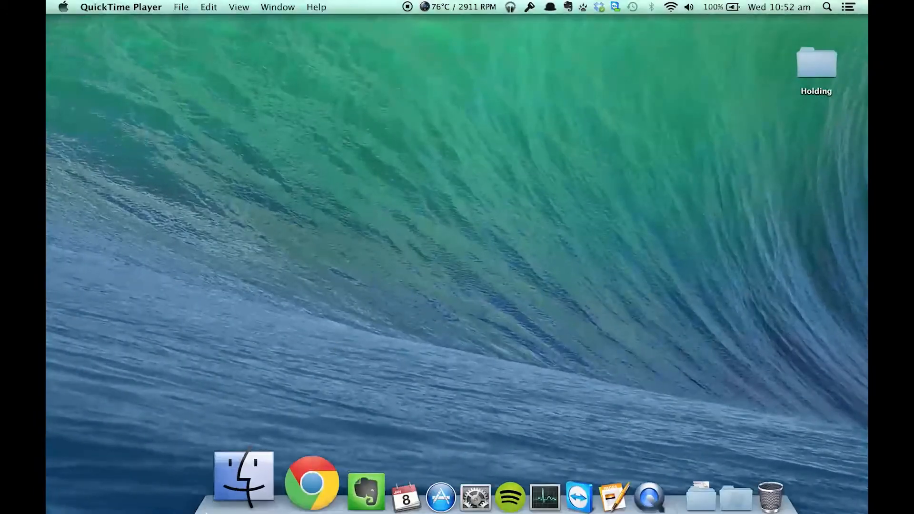
Bring the hidden Finder windows forward from the Finder Dock icon's context menu
right_click(200, 464)
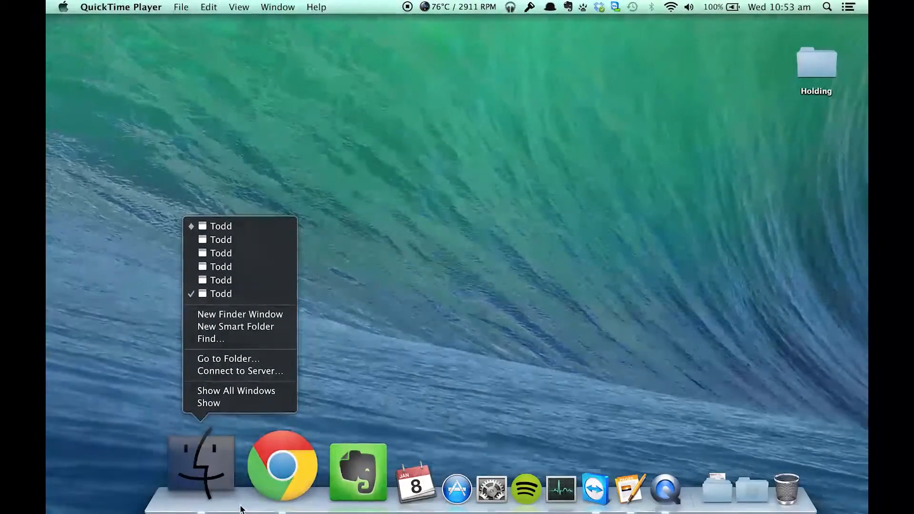
left_click(254, 292)
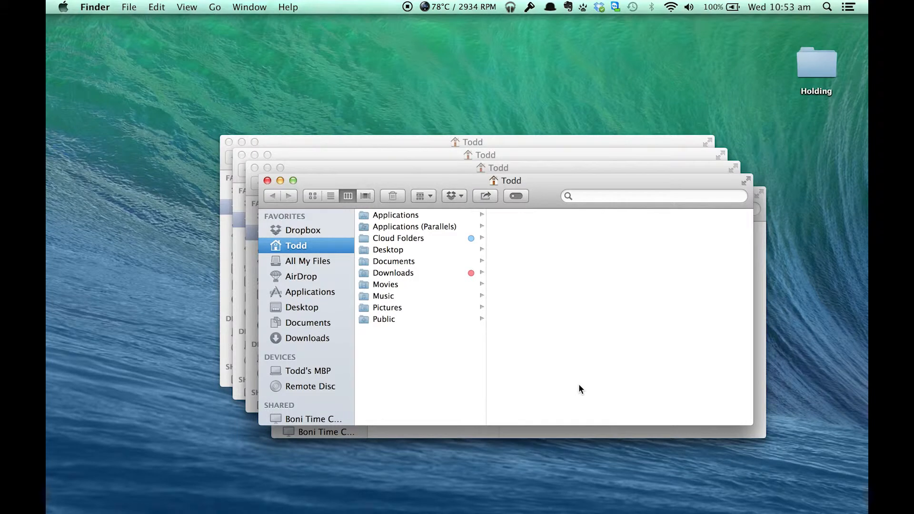
Close all the stacked home-folder windows at once, leaving only the desktop
key("super+w")
key("super+w")
key("super+w")
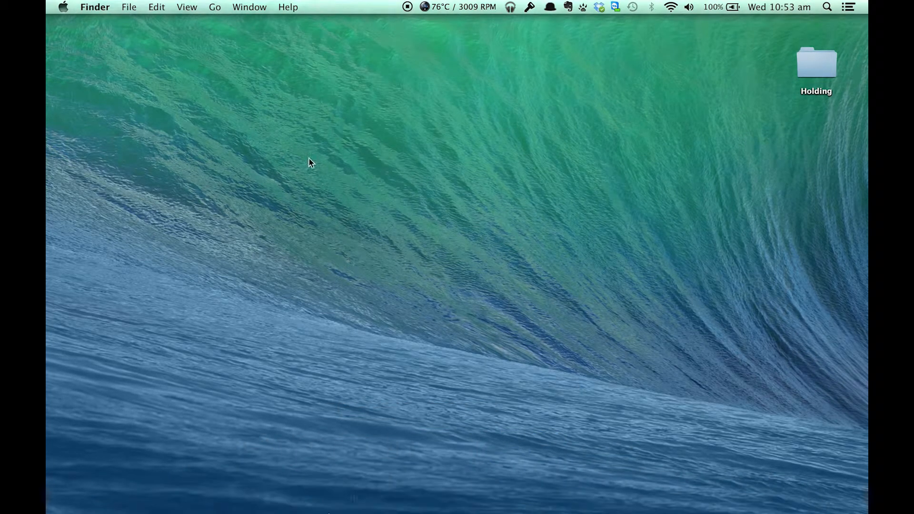
mouse_move(482, 509)
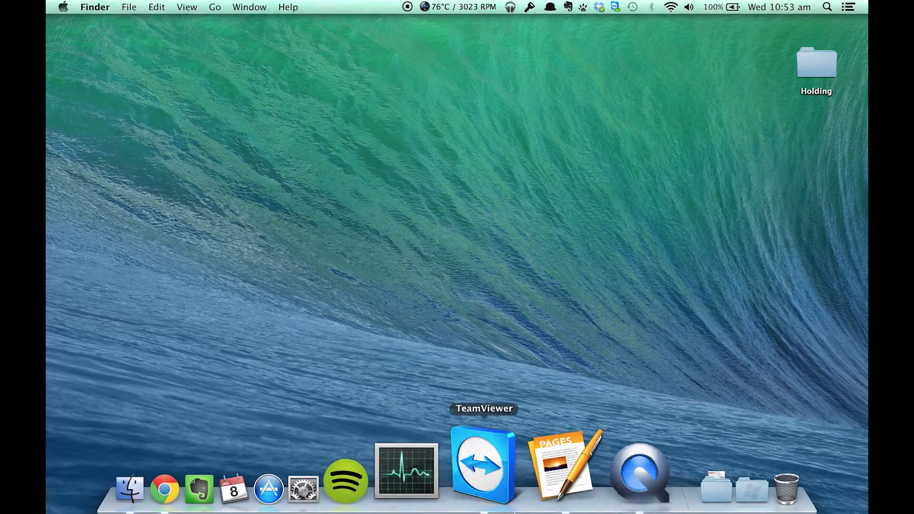
Launch Pages from the Dock with a blank Untitled document and review the Pages application menu before quitting
left_click(571, 465)
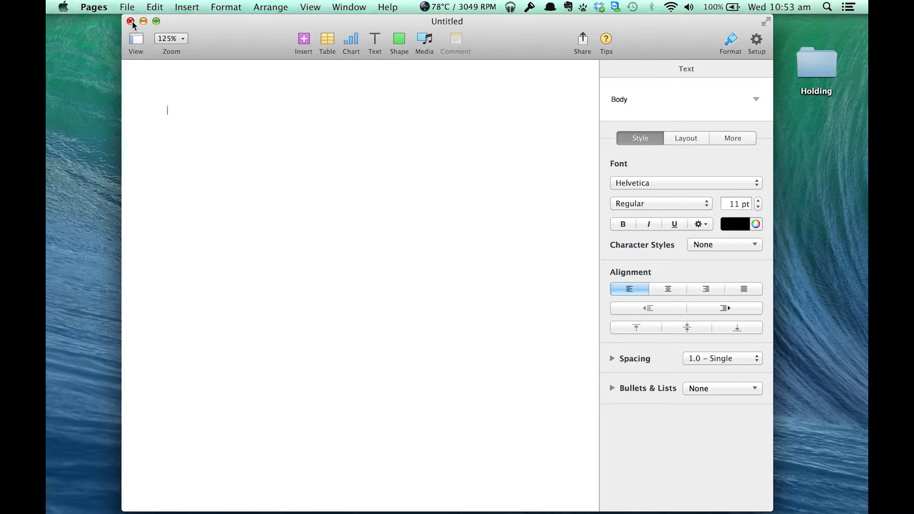
left_click(100, 7)
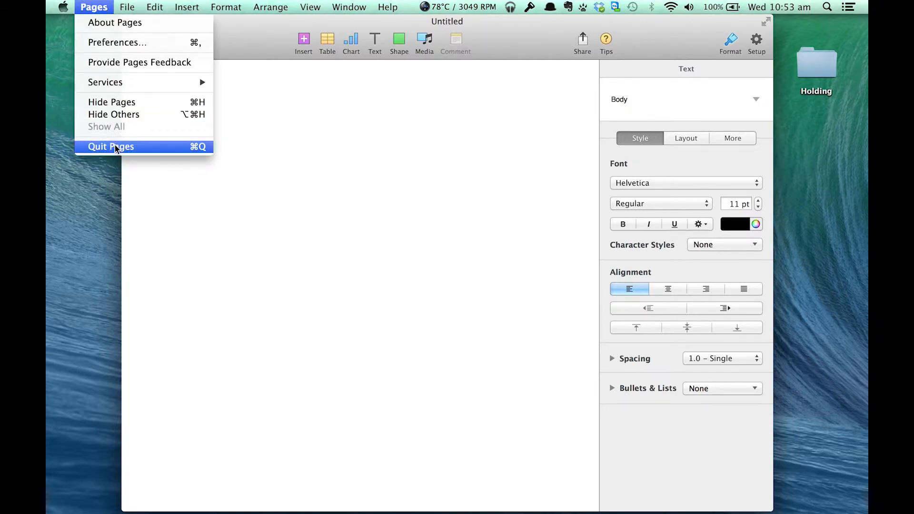
left_click(317, 146)
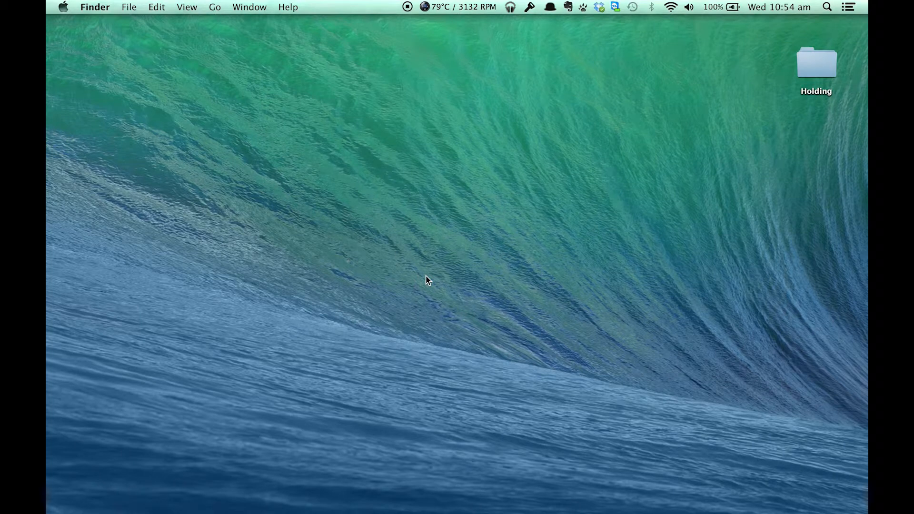
Cycle the Cmd+Tab app switcher through the running applications and release on Finder to show its window
key("super+Tab")
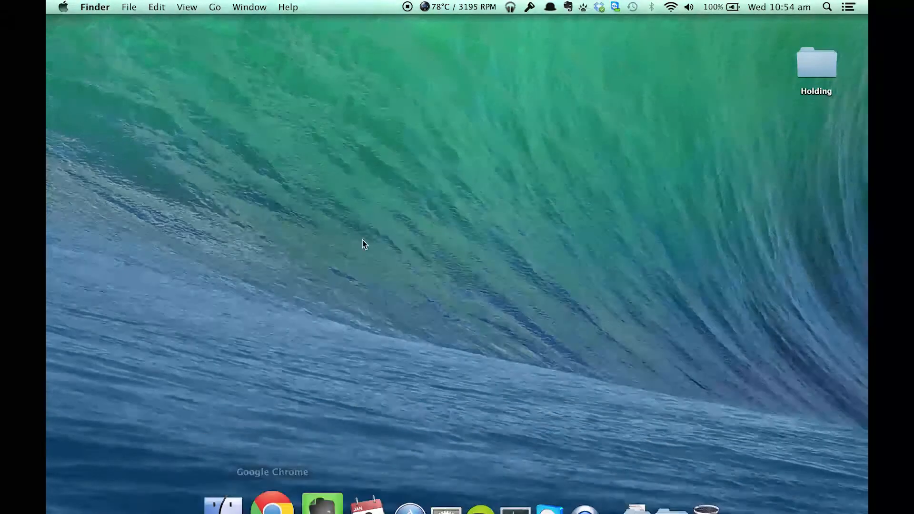
key("super+Tab")
key("Tab")
key("Tab")
key("Tab")
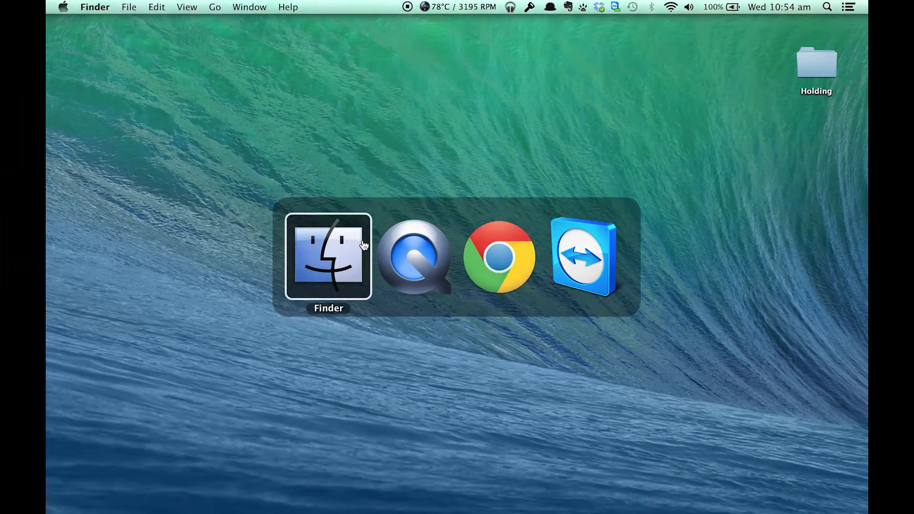
key("Tab")
key("Tab")
key("Tab")
key("Tab")
key("super")
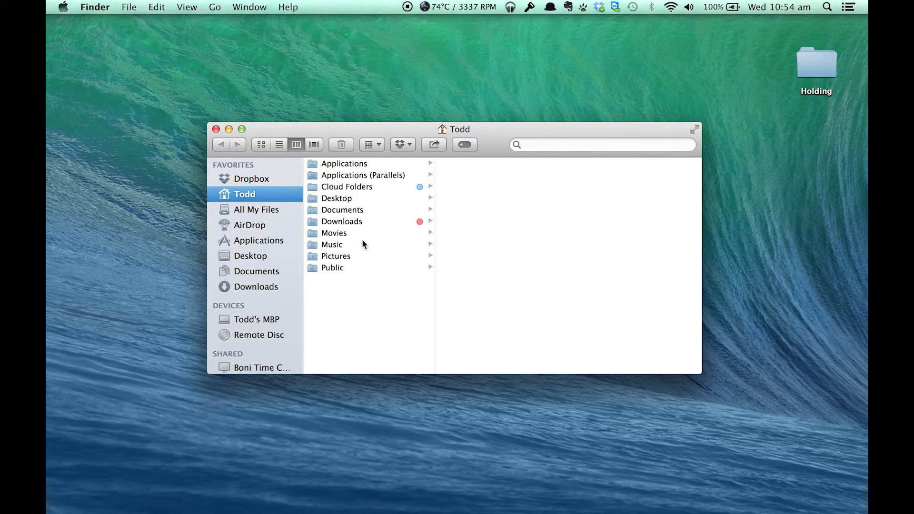
Close the home-folder window with Cmd+W, leaving the empty desktop
key("super+w")
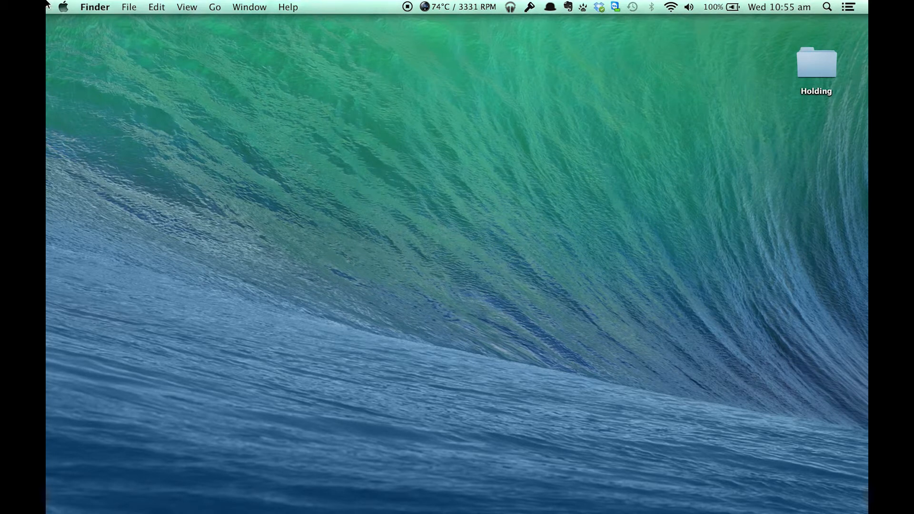
Review the Apple menu, then bring up the Force Quit Applications window with Cmd+Option+Escape
left_click(63, 7)
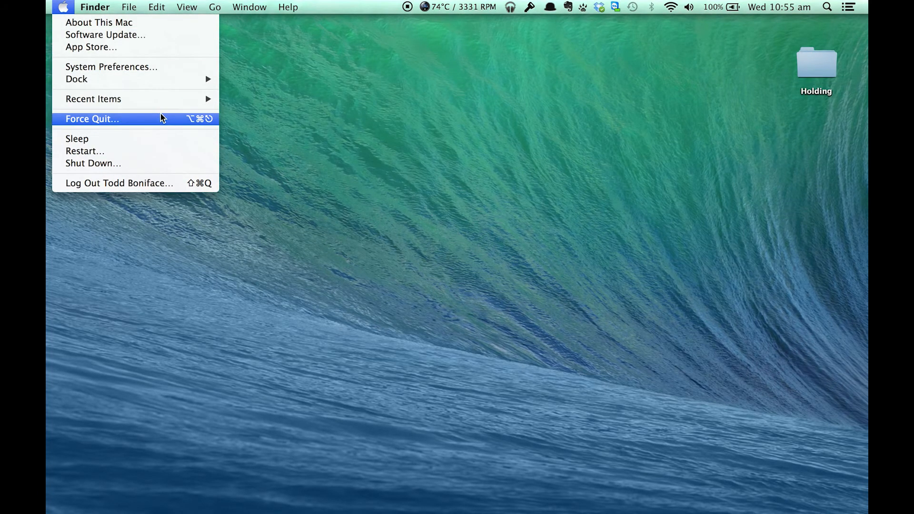
left_click(386, 230)
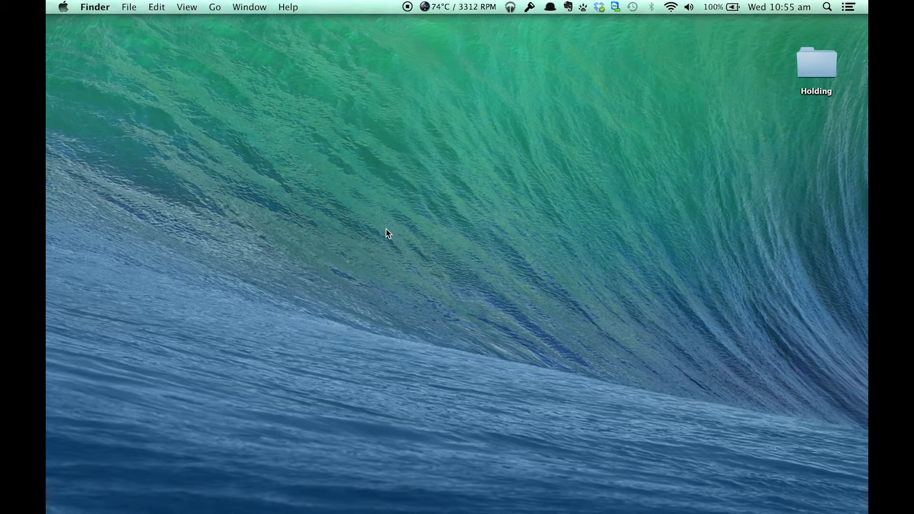
key("super+alt+Escape")
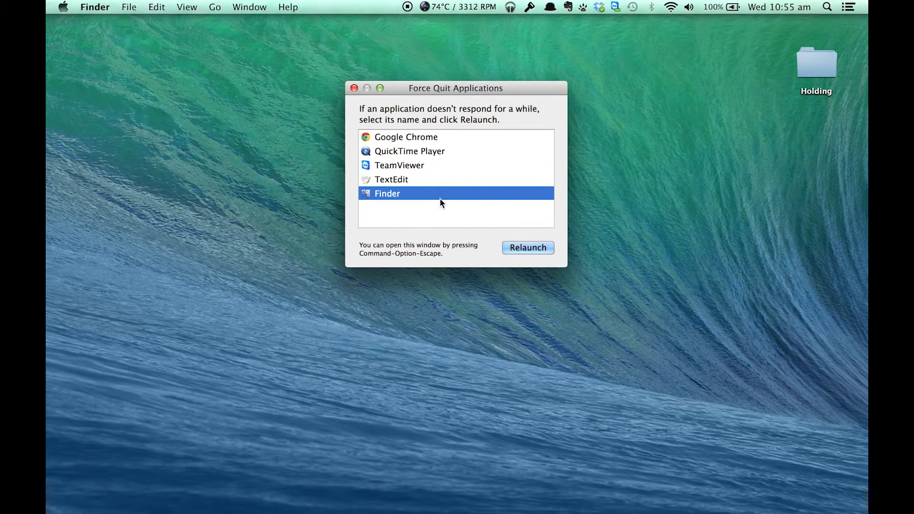
Force TextEdit to quit, confirm it, and close the Force Quit Applications window
left_click(457, 183)
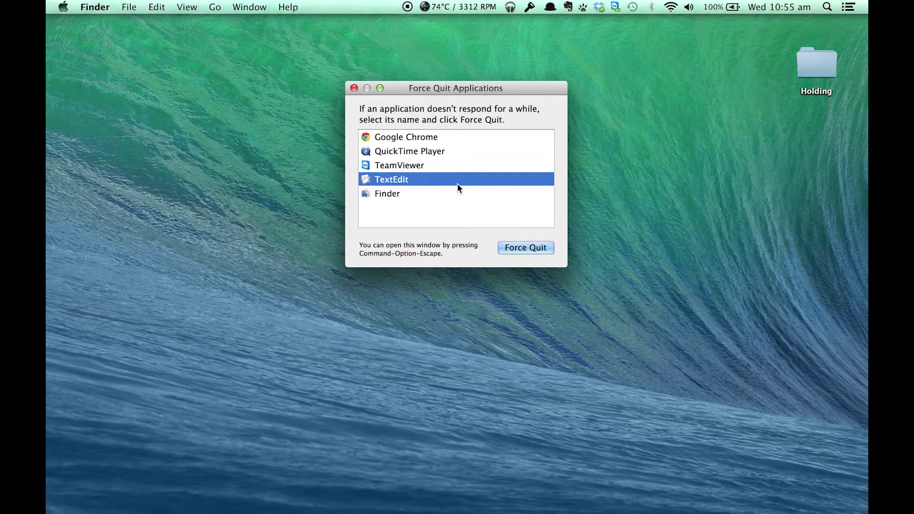
left_click(521, 246)
left_click(548, 155)
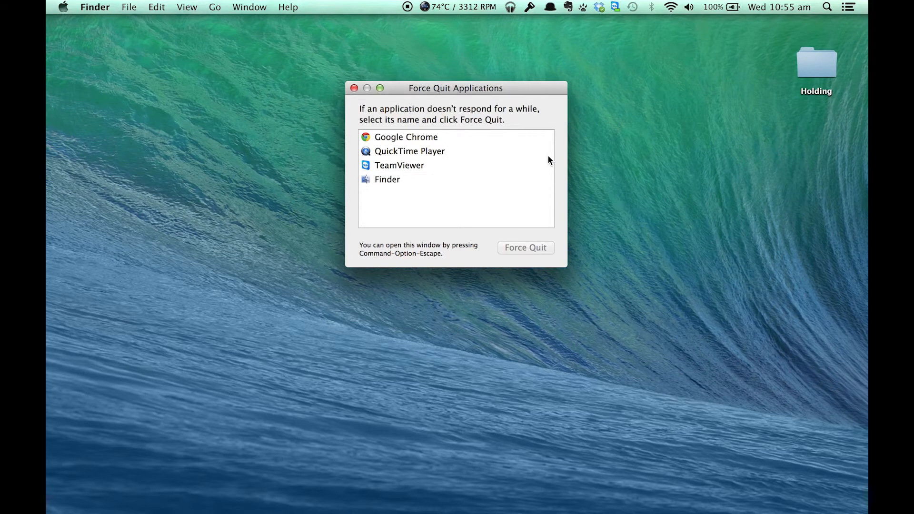
key("Escape")
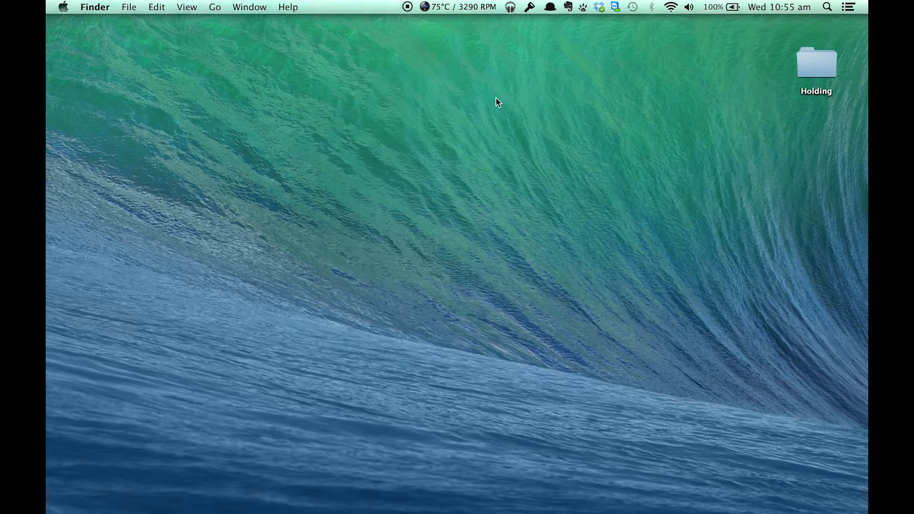